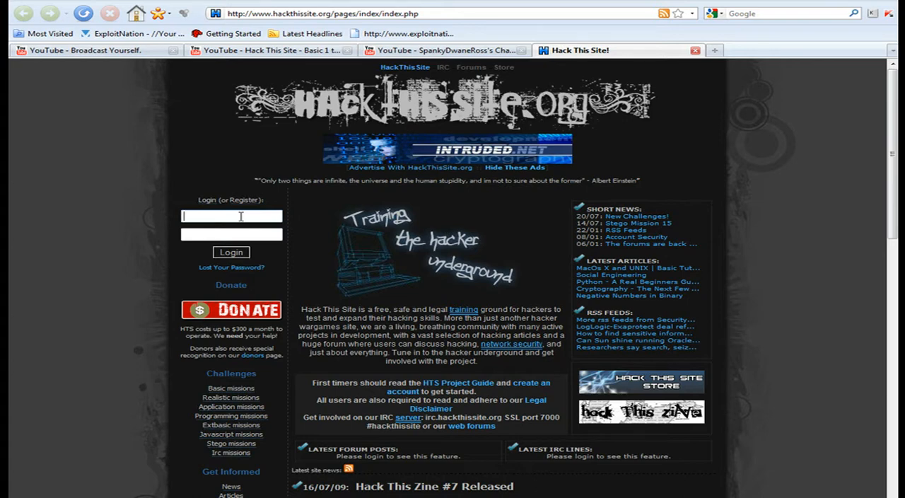
pyautogui.write('ion')
# Log in to HackThisSite with the account's username and password
pyautogui.press('Tab')
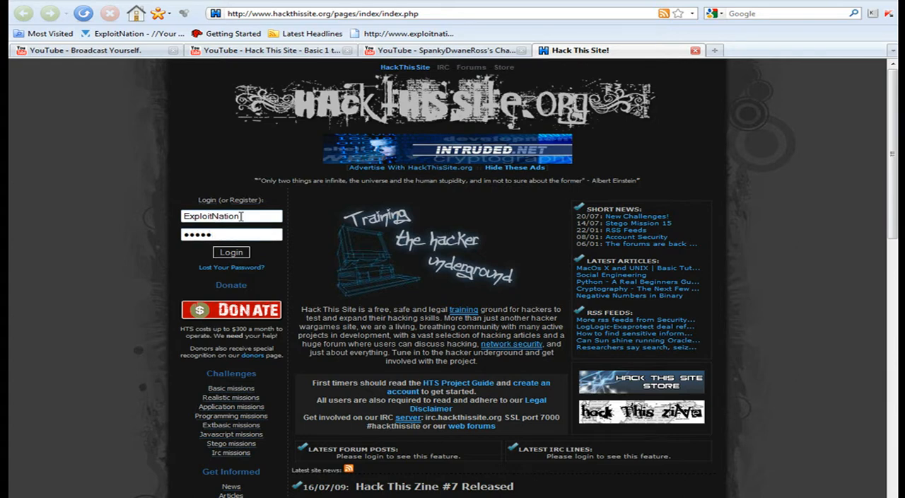
pyautogui.hotkey('ctrl', 'a')
pyautogui.press('Return')
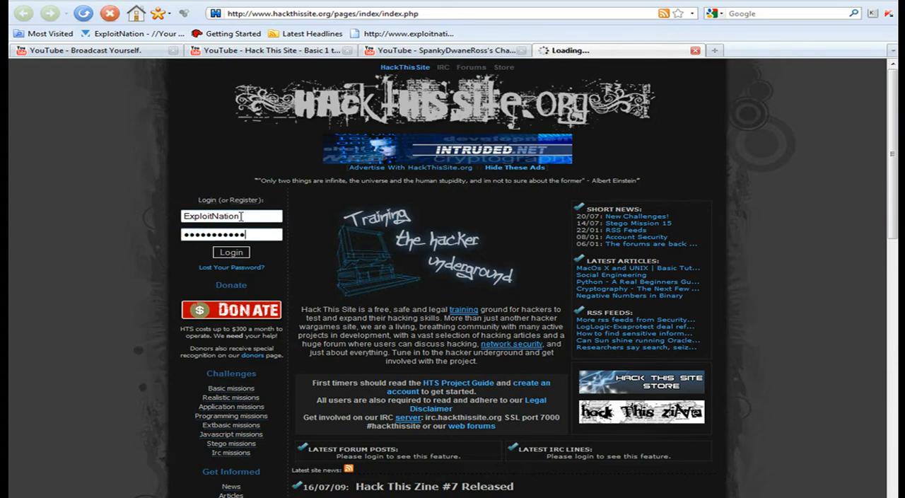
pyautogui.scroll(-3, 179, 295)
pyautogui.scroll(-3, 163, 299)
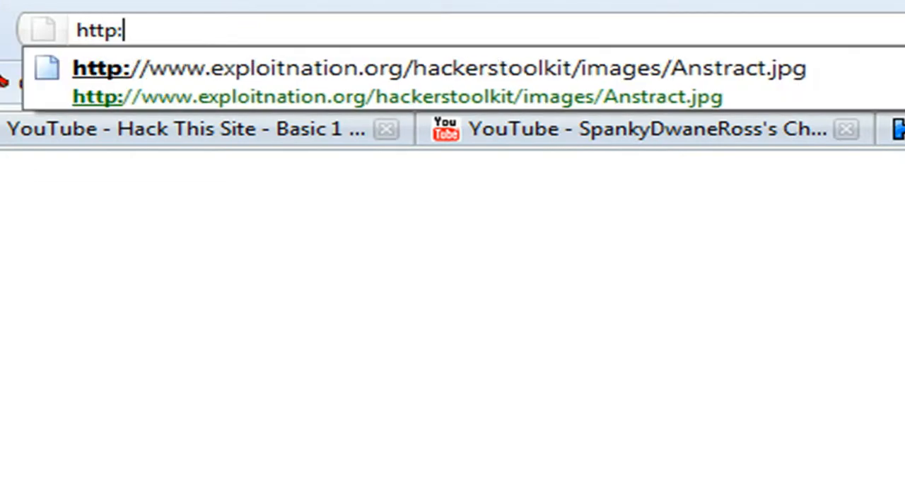
pyautogui.write('//www.')
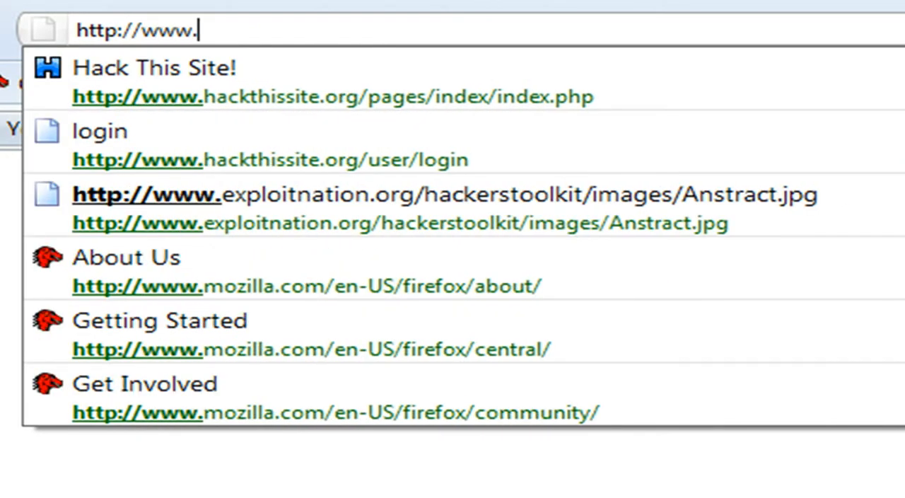
pyautogui.write('mozilla.o')
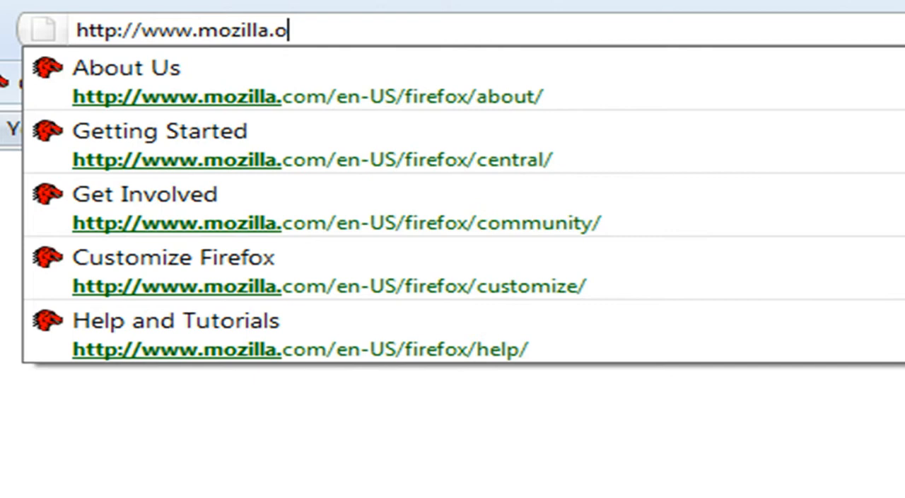
pyautogui.write('rg/firefox')
# Load mozilla.org/firefox in a new tab and select the address to replace it
pyautogui.press('Return')
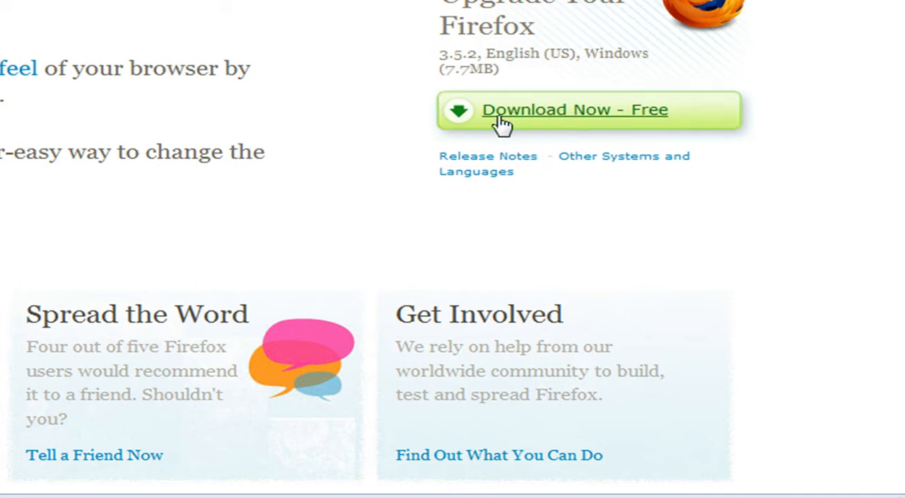
pyautogui.moveTo(441, 69); pyautogui.dragTo(489, 75)
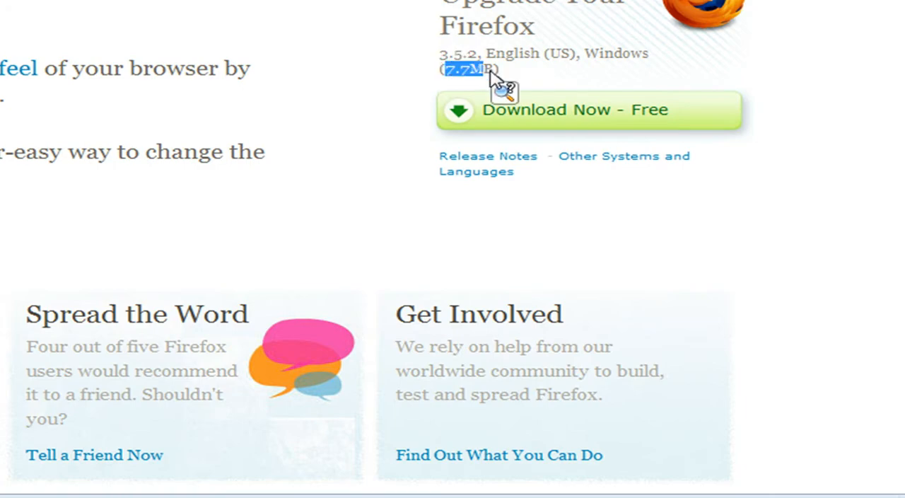
pyautogui.click(255, 60)
pyautogui.scroll(5, 212, 28)
pyautogui.click(369, 77)
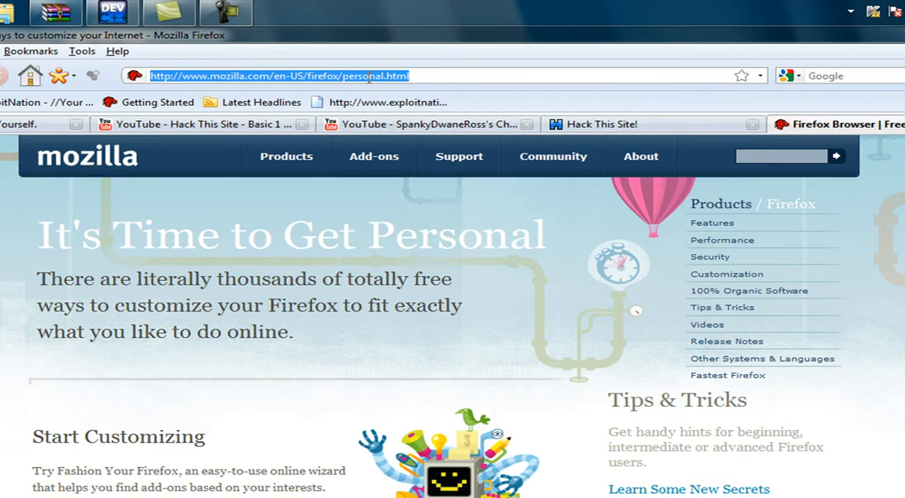
pyautogui.write('addons')
pyautogui.write('.m')
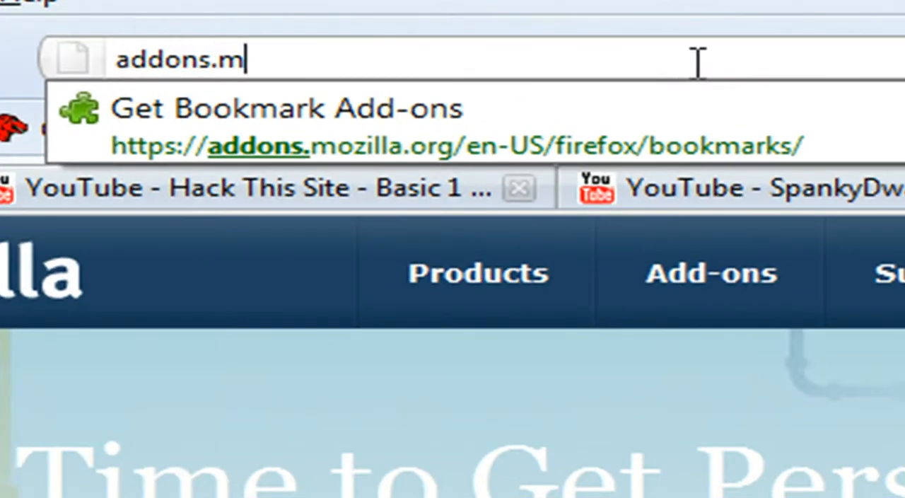
pyautogui.write('oz')
# Go to the addons.mozilla.org site from the address suggestions
pyautogui.press('Down')
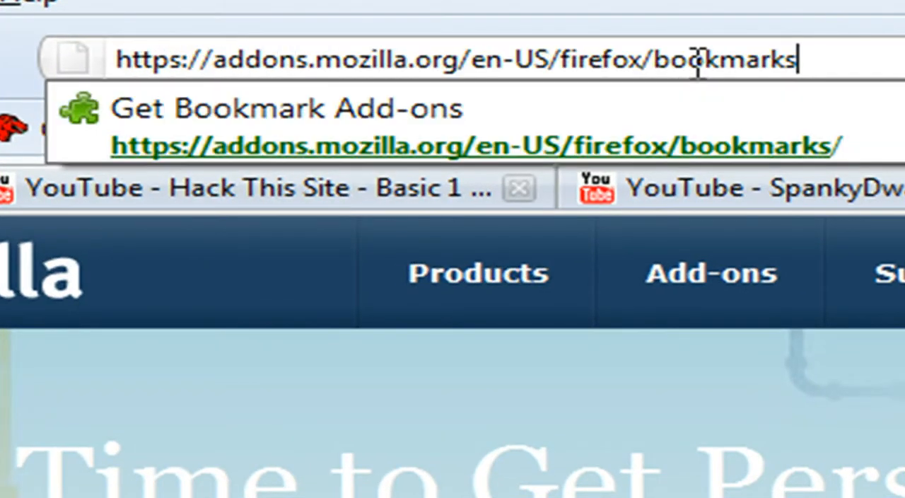
pyautogui.press('BackSpace')
pyautogui.press('BackSpace')
pyautogui.press('BackSpace')
pyautogui.press('BackSpace')
pyautogui.press('BackSpace')
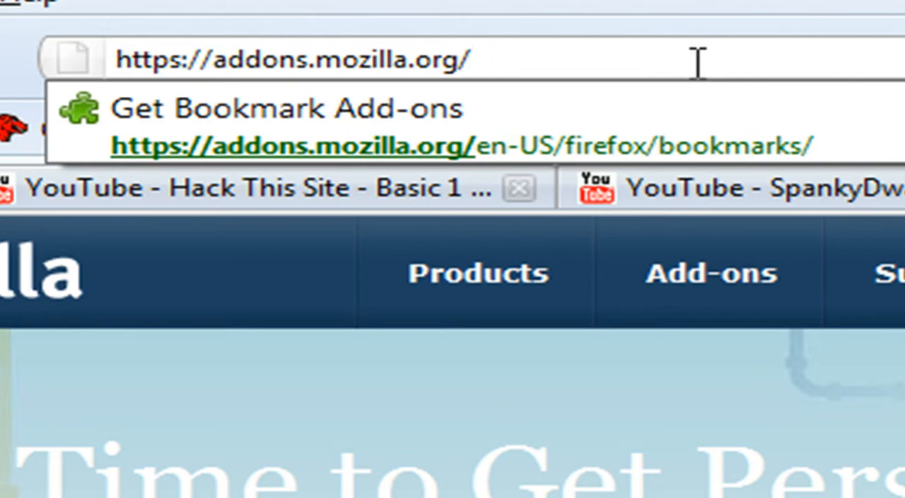
pyautogui.press('Return')
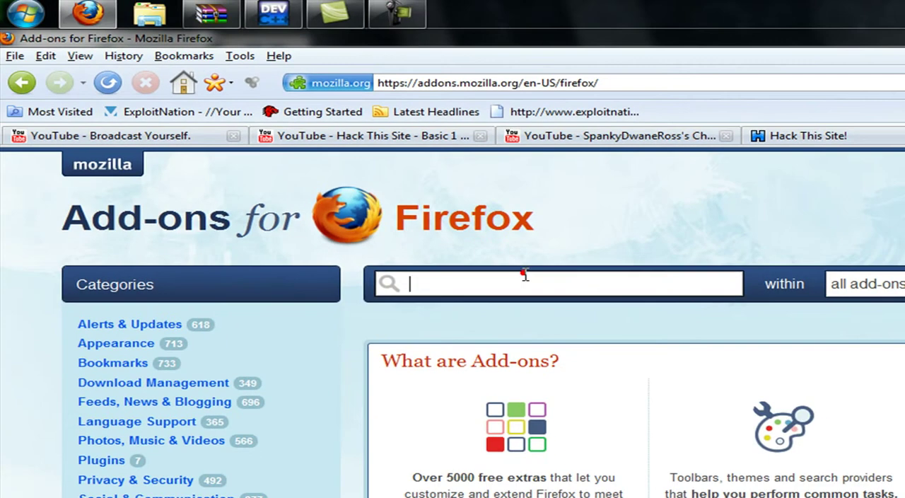
# Search Mozilla Add-ons for FireBug, view the results, then close the tab
pyautogui.click(526, 276)
pyautogui.write('FireBu')
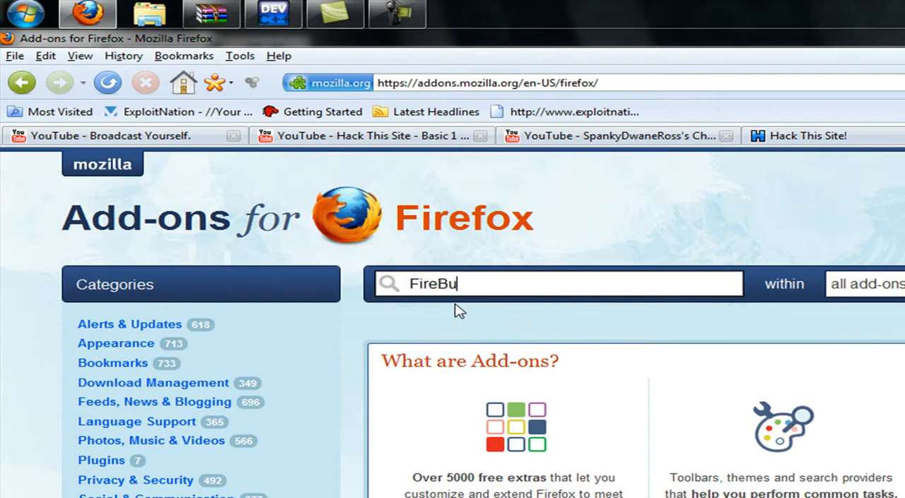
pyautogui.write('g')
pyautogui.press('Return')
pyautogui.scroll(-1, 402, 340)
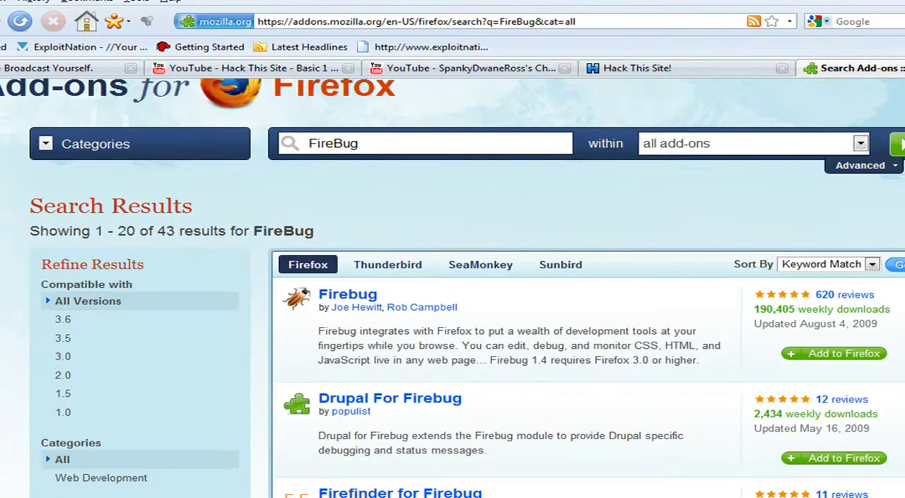
pyautogui.scroll(1, 258, 281)
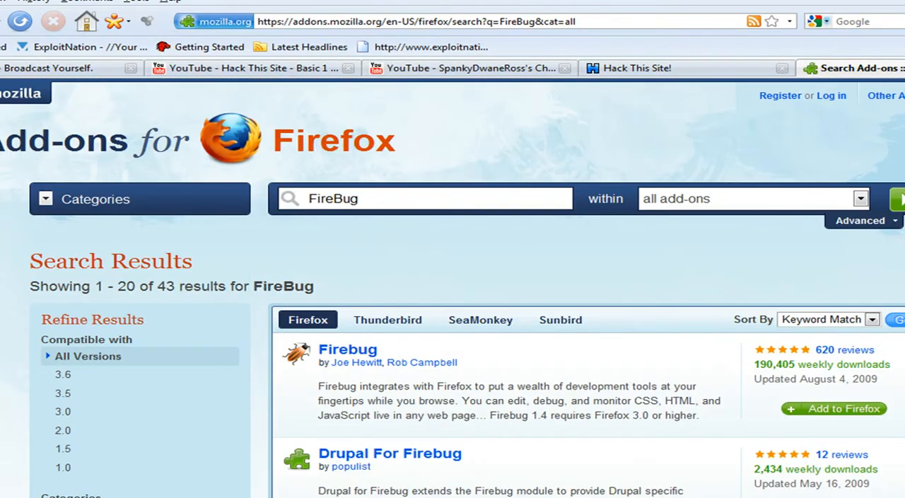
pyautogui.hotkey('ctrl', 'w')
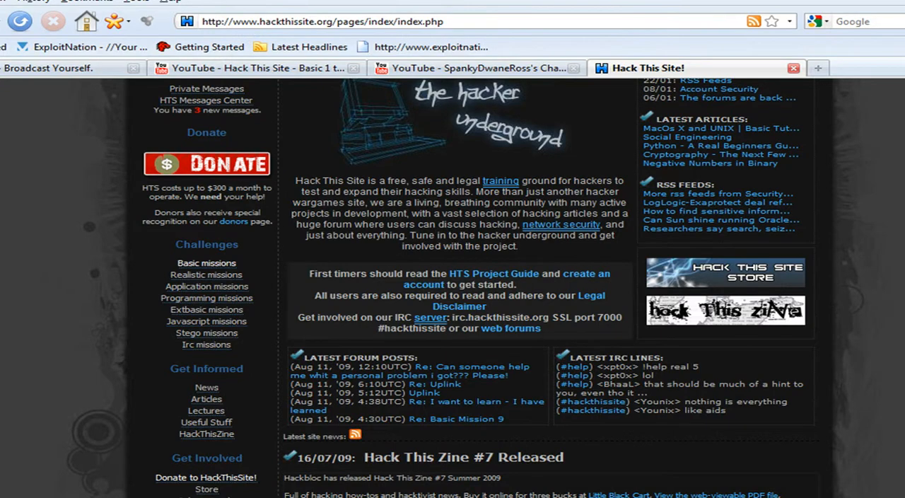
pyautogui.scroll(4, 453, 283)
pyautogui.scroll(1, 29, 199)
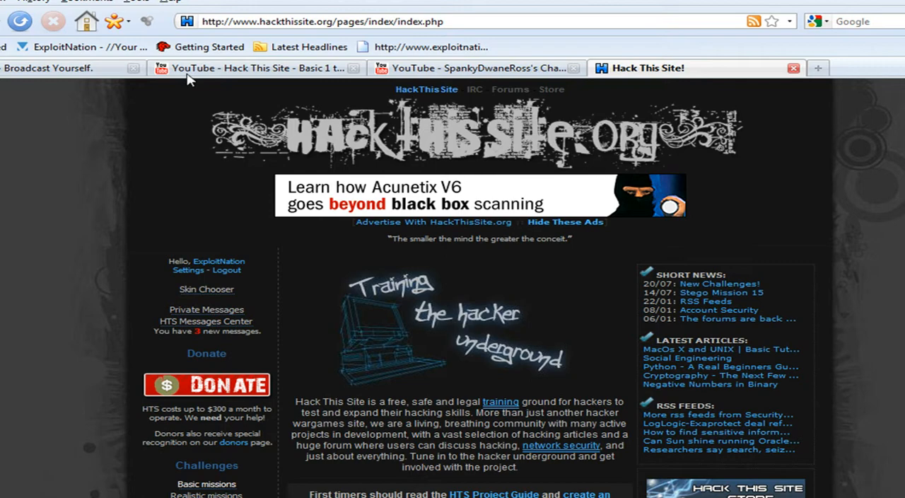
# Navigate to HackThisSite's missions/basic/5/ page and reach for the Tools menu
pyautogui.click(136, 1)
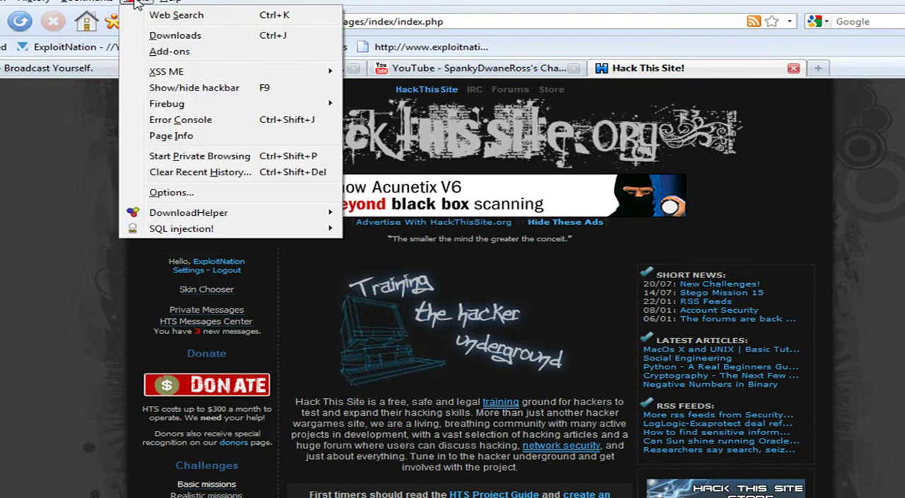
pyautogui.click(85, 163)
pyautogui.click(207, 484)
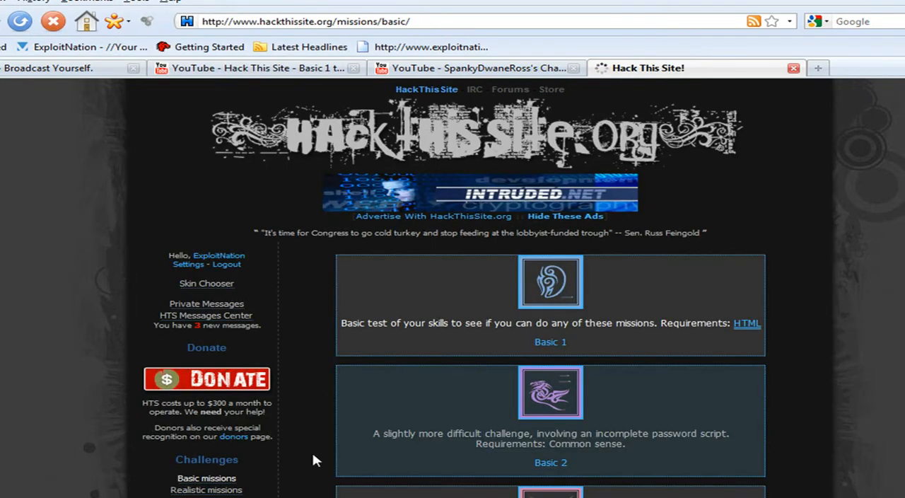
pyautogui.scroll(-3, 315, 460)
pyautogui.write('5/')
pyautogui.press('Return')
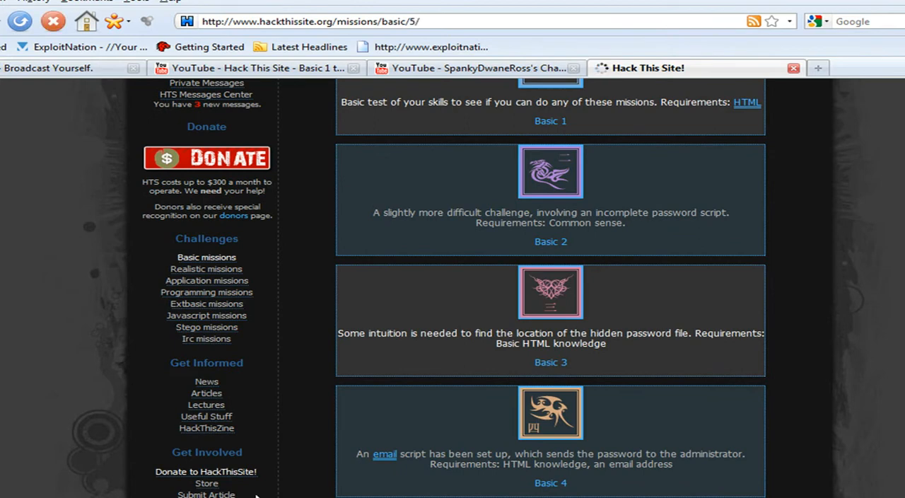
pyautogui.click(135, 3)
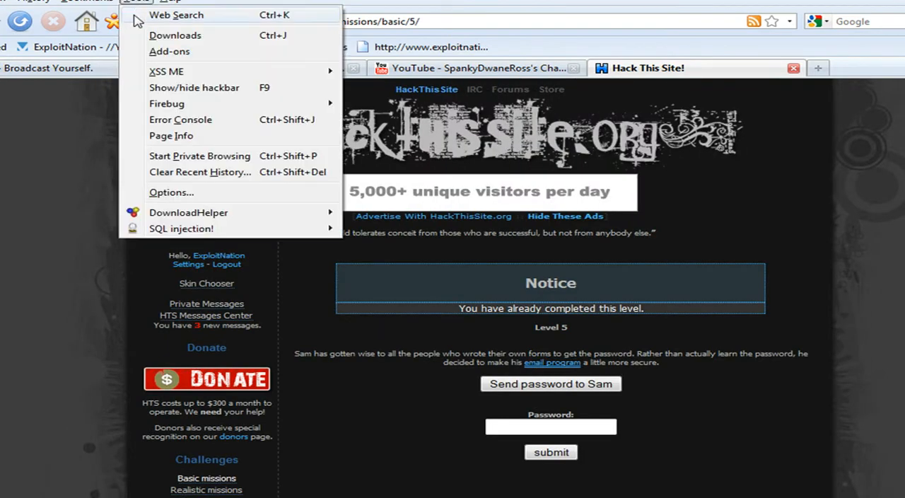
pyautogui.moveTo(167, 103)
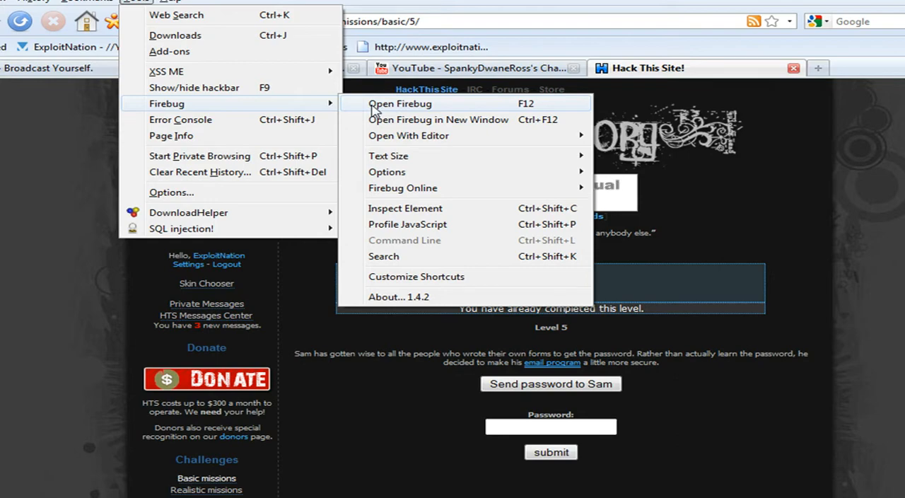
# Start Firebug on the mission page and view its HTML panel
pyautogui.click(374, 106)
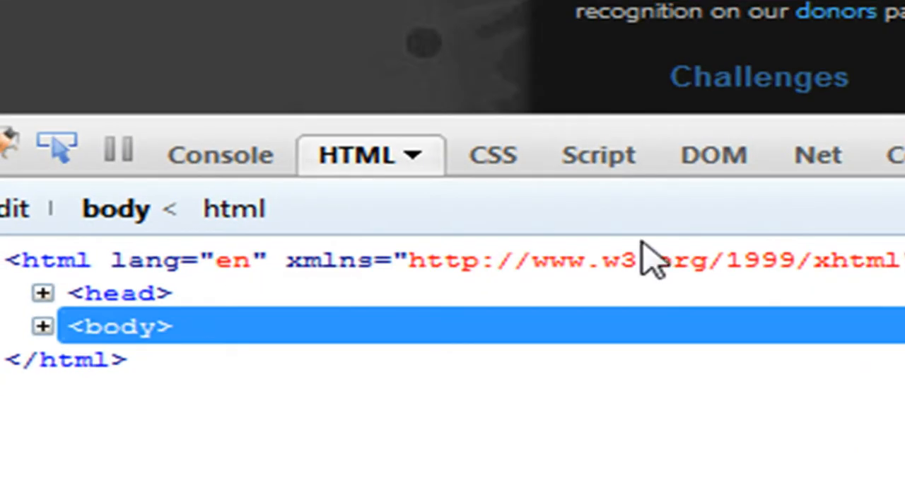
pyautogui.click(209, 159)
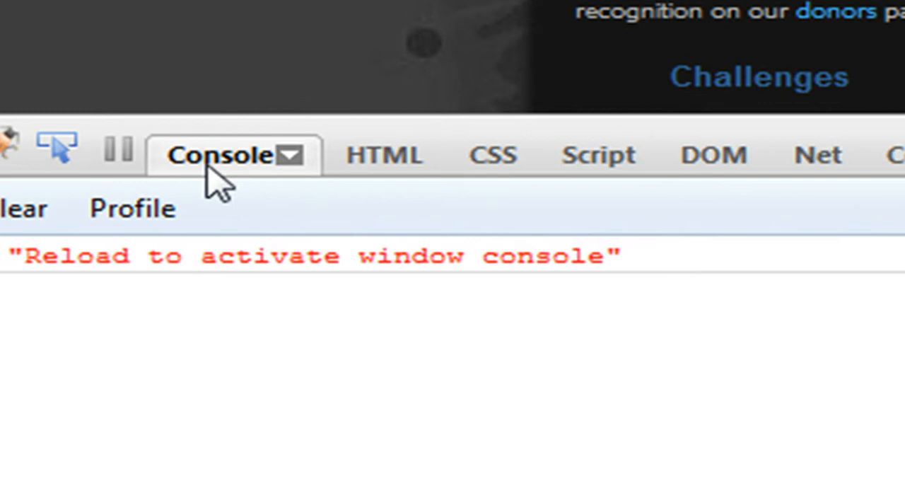
pyautogui.click(400, 158)
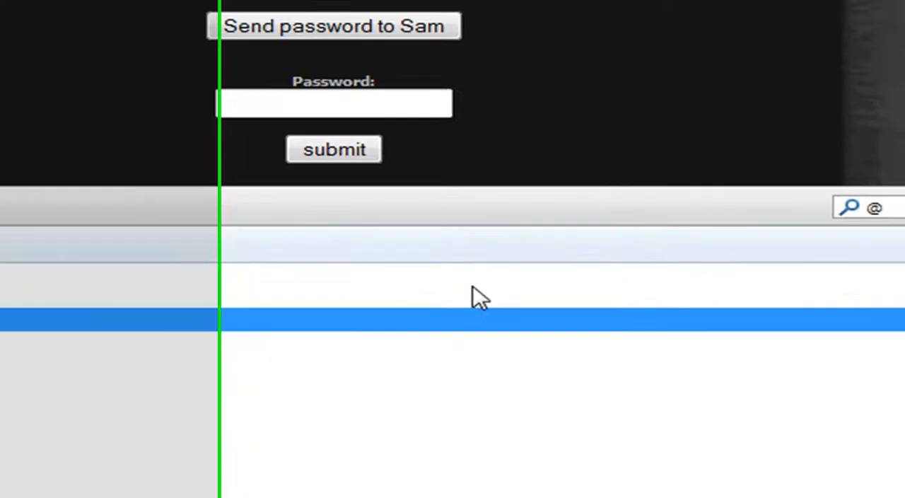
pyautogui.moveTo(899, 200); pyautogui.dragTo(841, 198)
pyautogui.press('BackSpace')
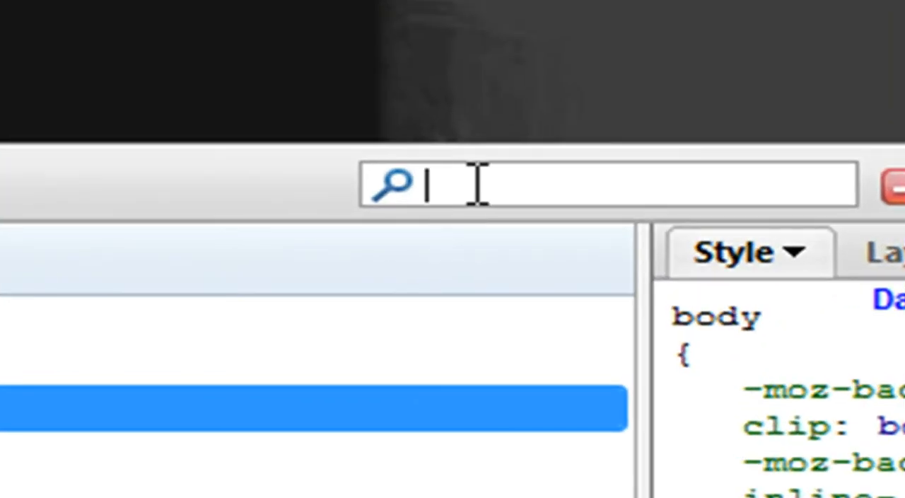
pyautogui.write('@')
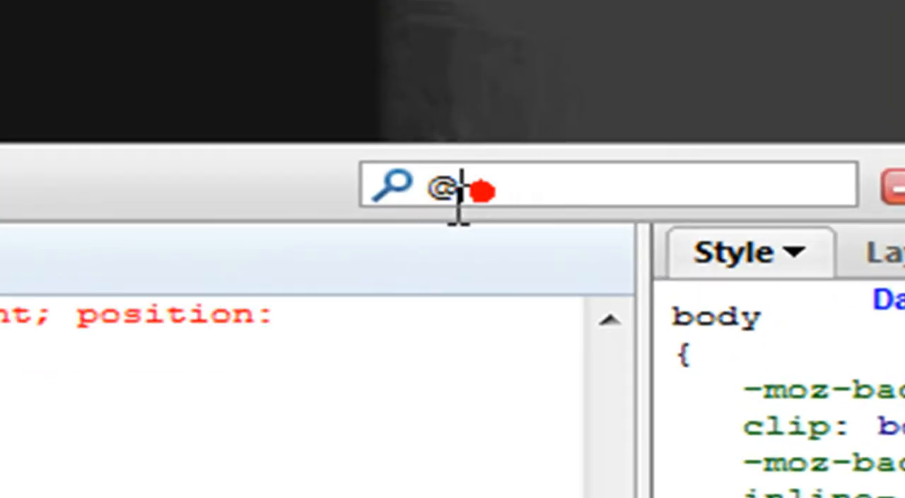
pyautogui.moveTo(469, 198); pyautogui.dragTo(447, 202)
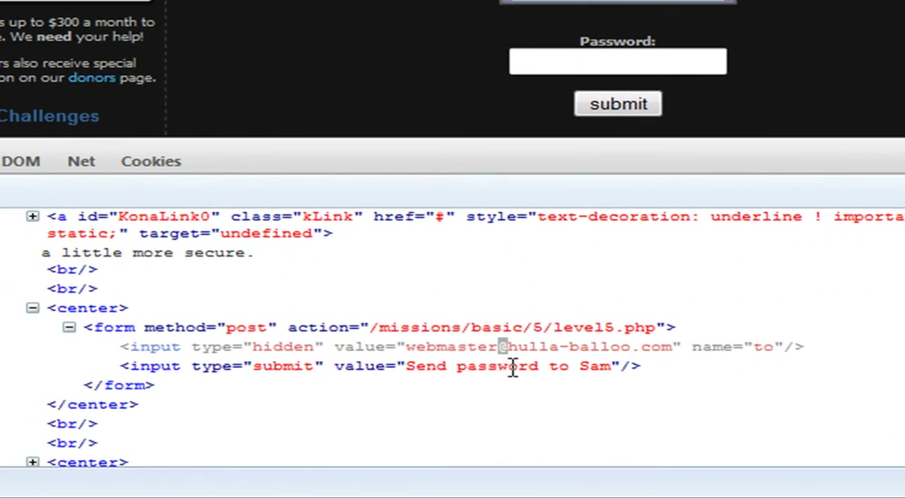
pyautogui.click(513, 350)
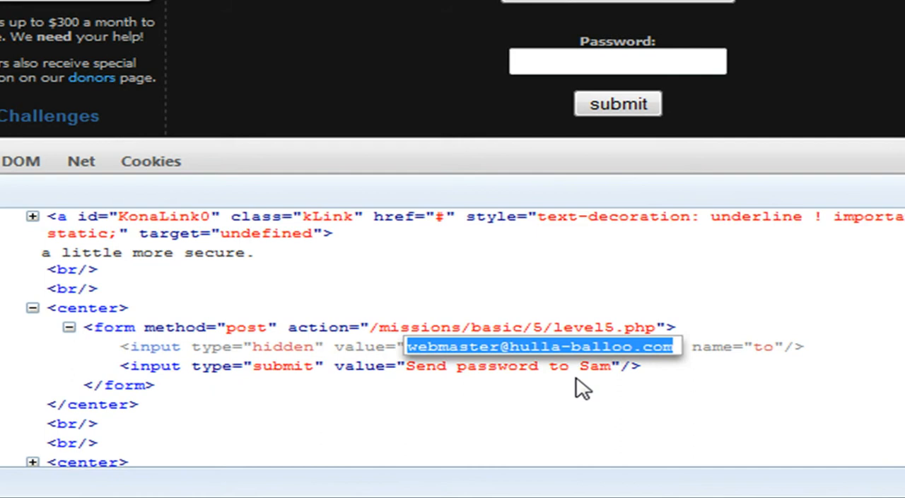
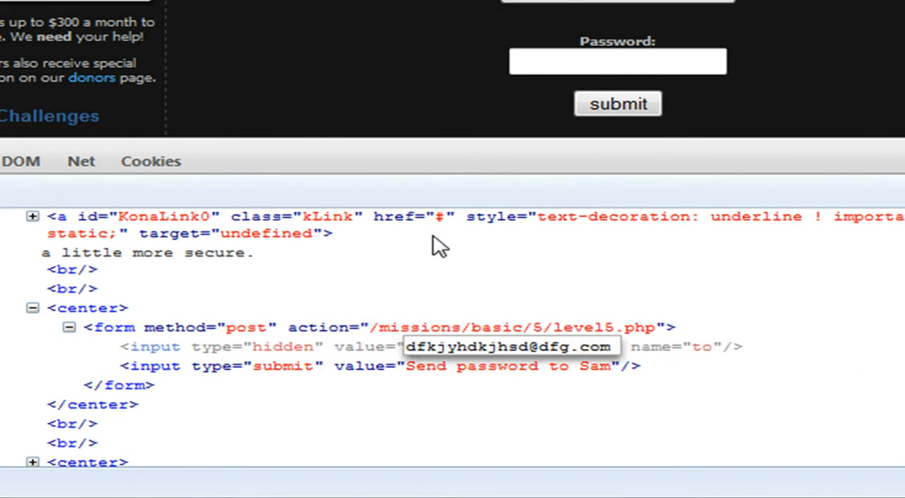
pyautogui.click(552, 317)
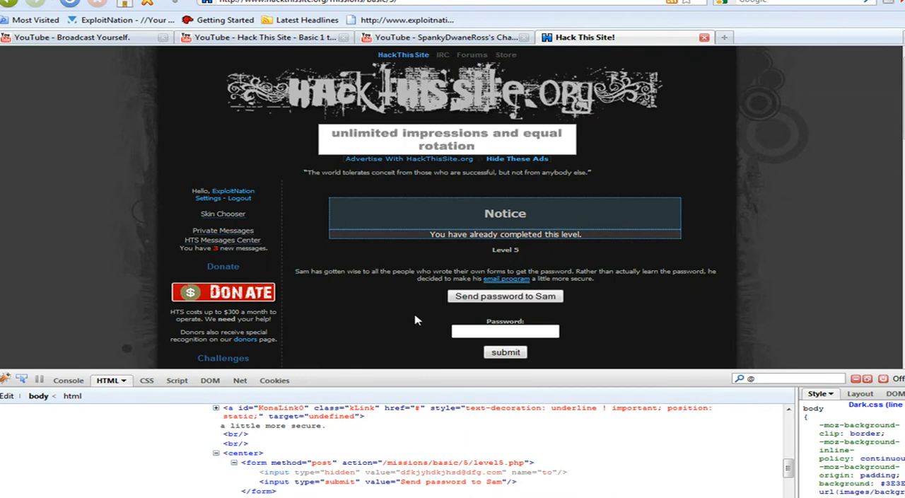
pyautogui.click(502, 300)
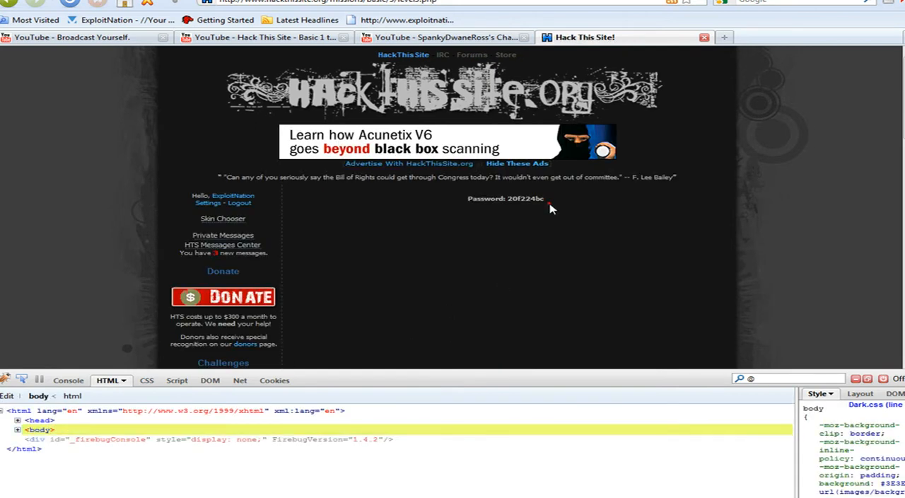
pyautogui.doubleClick(542, 201)
pyautogui.rightClick(527, 197)
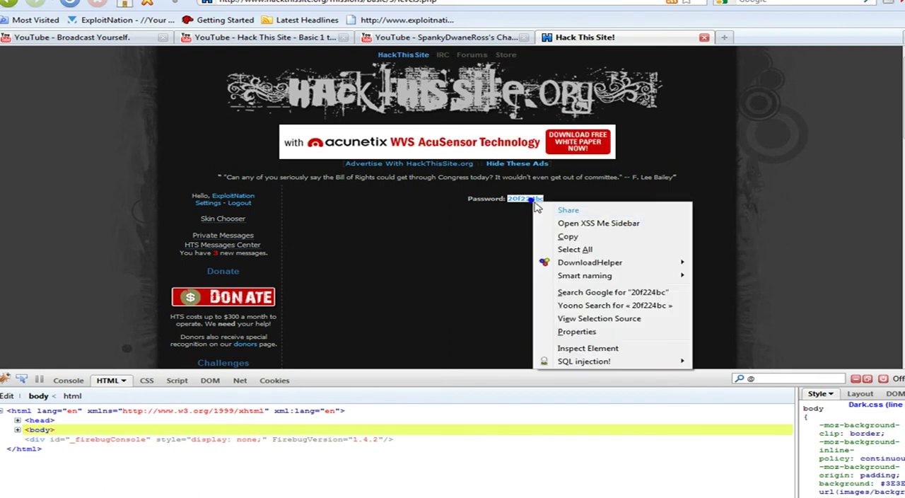
pyautogui.click(553, 237)
pyautogui.click(511, 206)
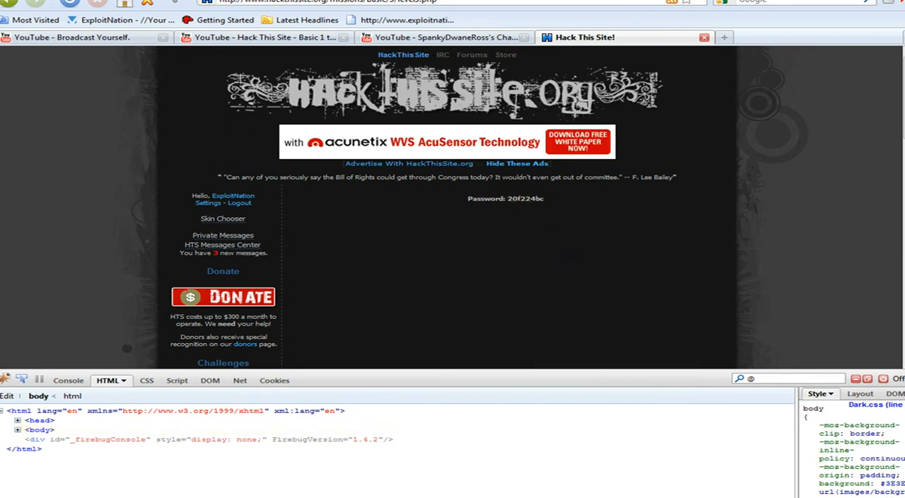
pyautogui.press('BackSpace')
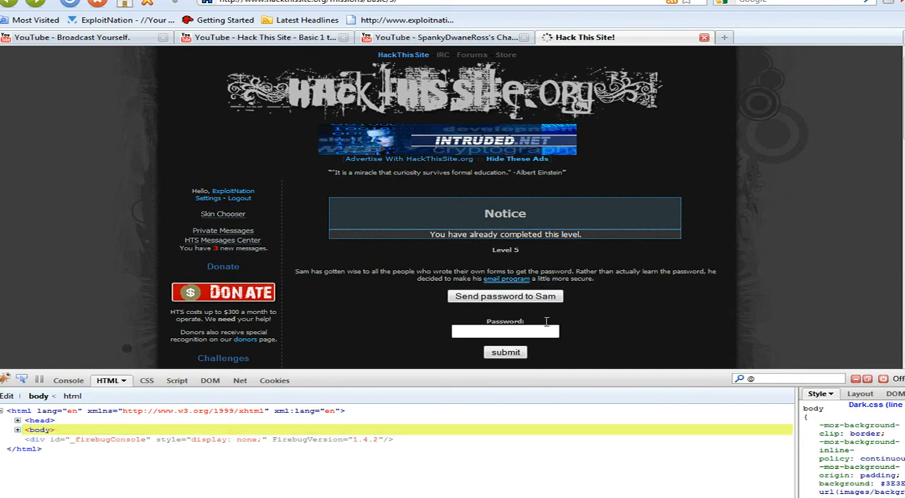
pyautogui.click(883, 379)
pyautogui.click(505, 331)
pyautogui.hotkey('ctrl', 'v')
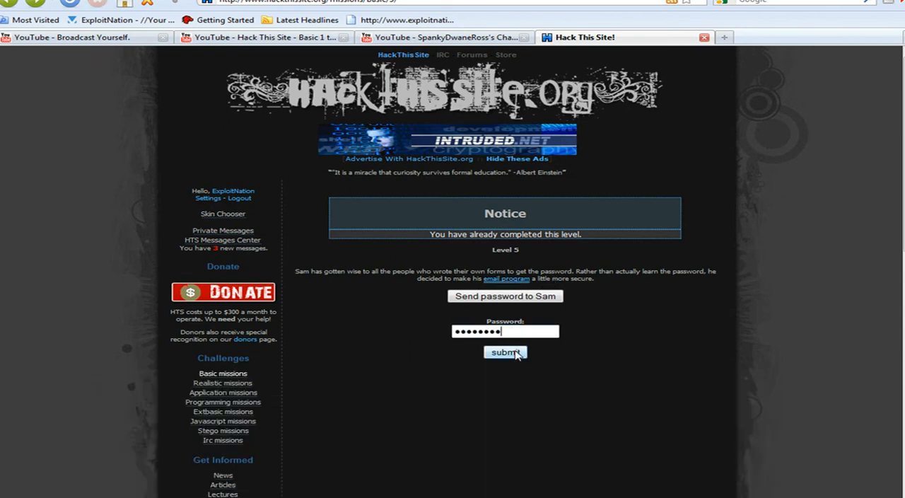
pyautogui.click(505, 351)
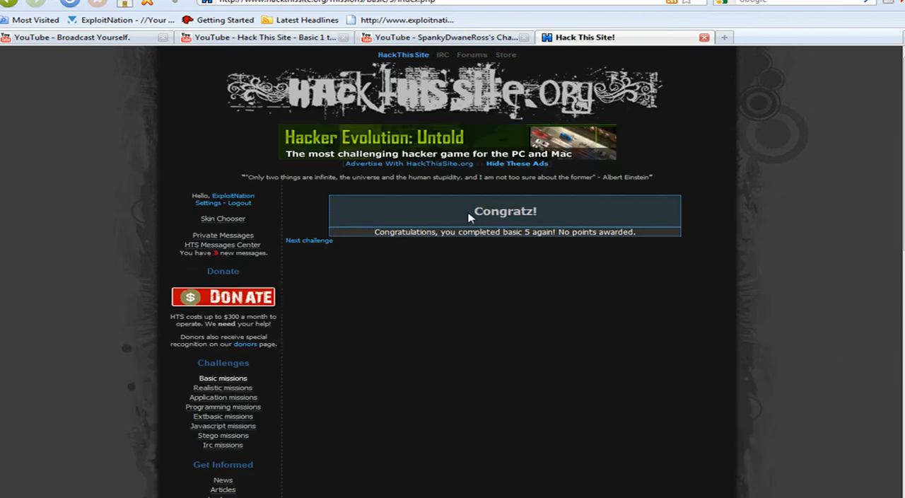
pyautogui.moveTo(468, 217); pyautogui.dragTo(576, 219)
pyautogui.click(574, 218)
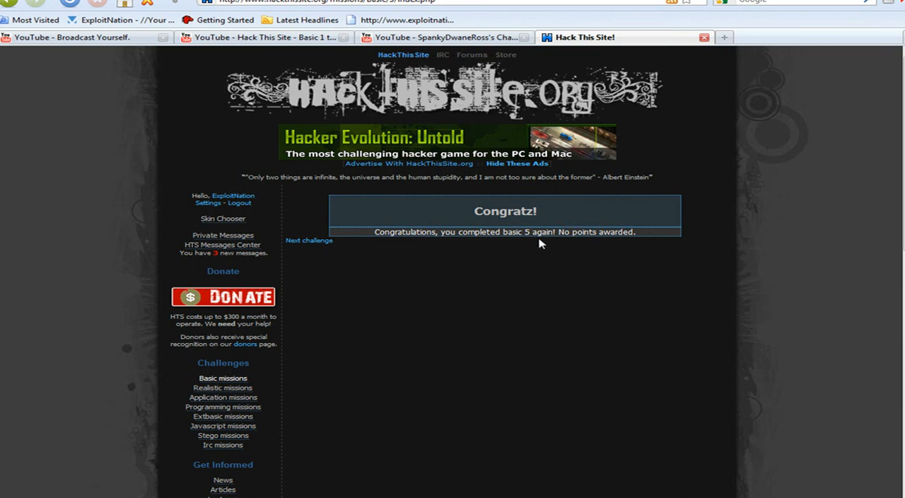